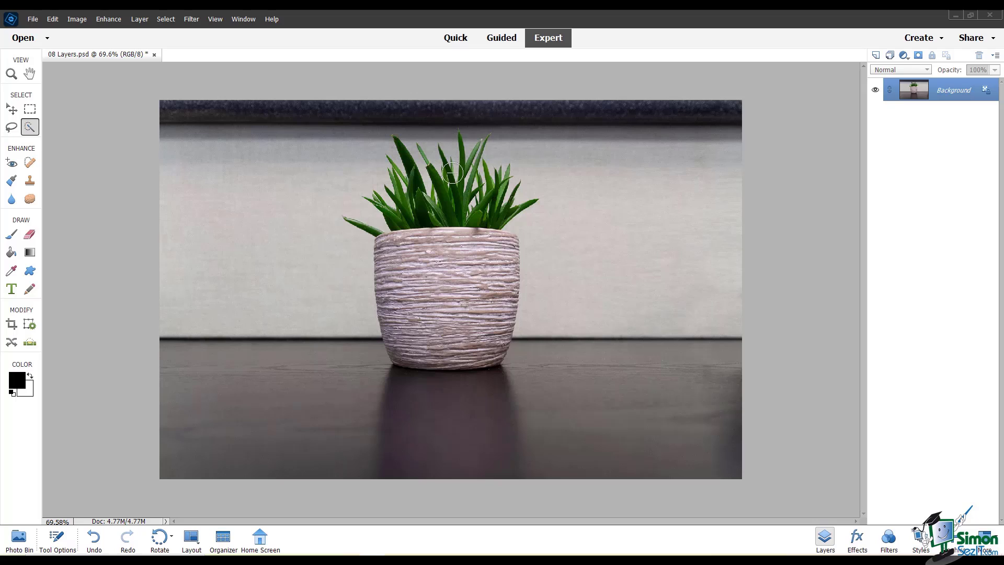
Duplicate the Background layer as 'Background copy' above the original.
left_click(824, 537)
left_click(956, 96)
right_click(955, 96)
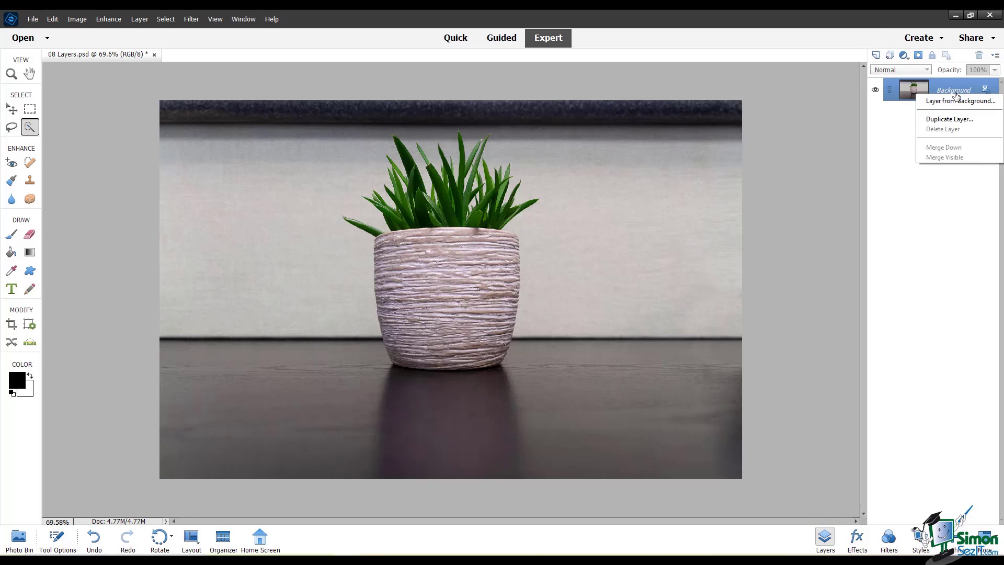
left_click(959, 120)
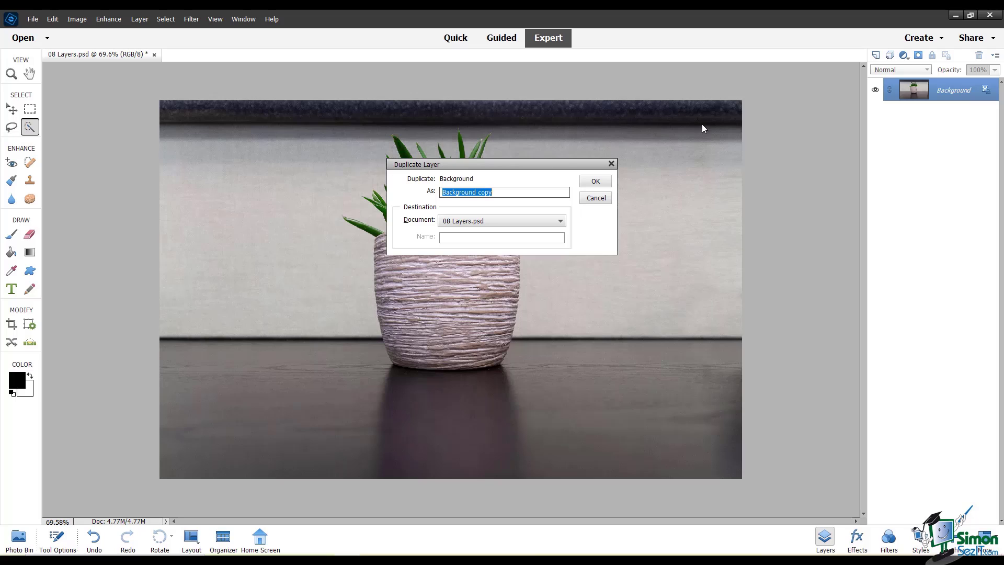
left_click(585, 183)
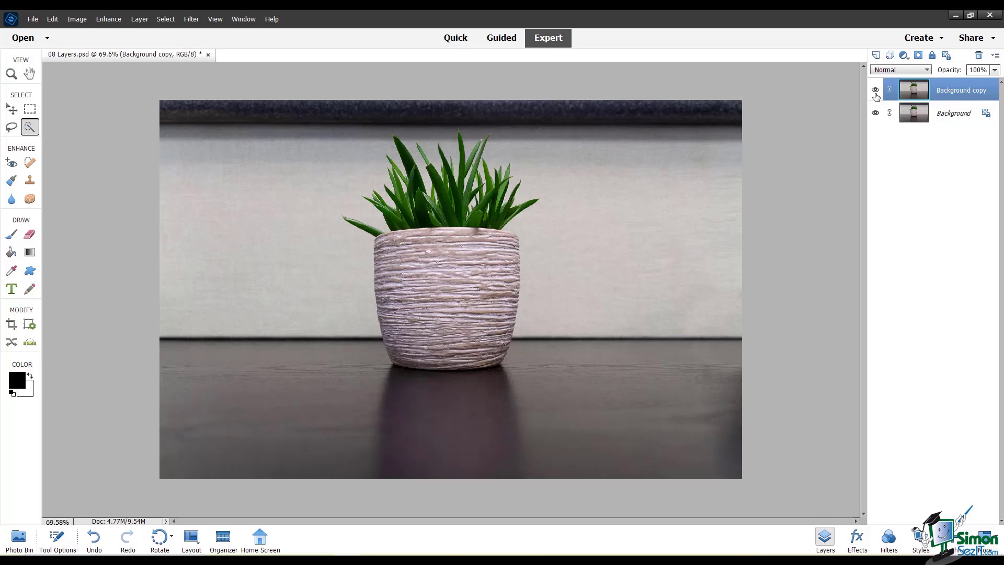
Hide both the Background copy and Background layers using their eye icons.
left_click(875, 91)
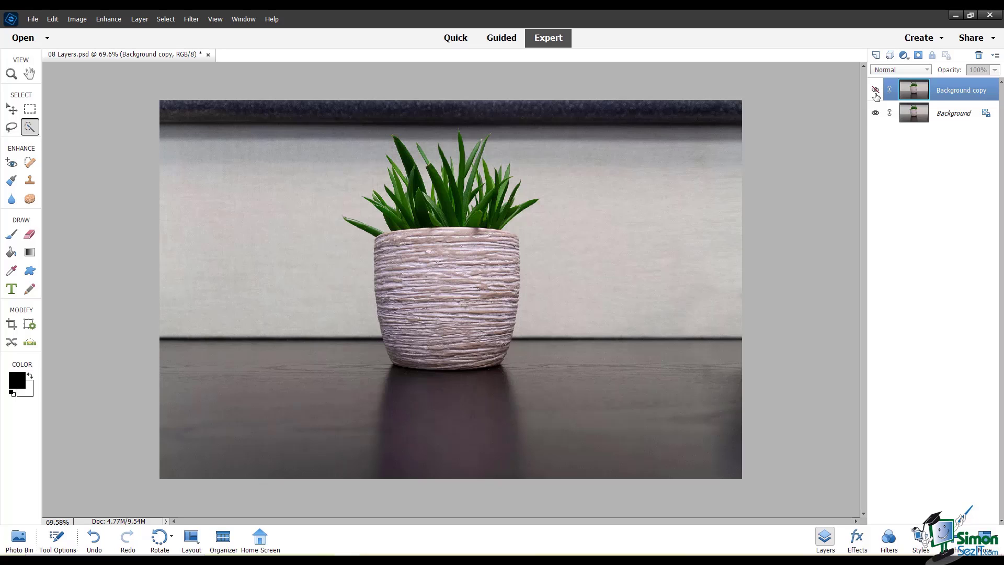
left_click(874, 113)
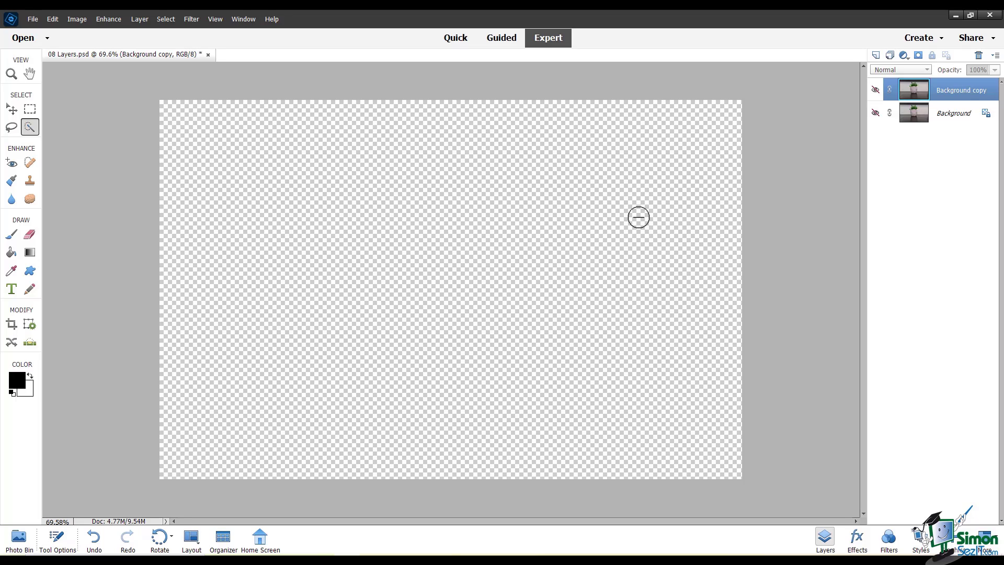
left_click(875, 92)
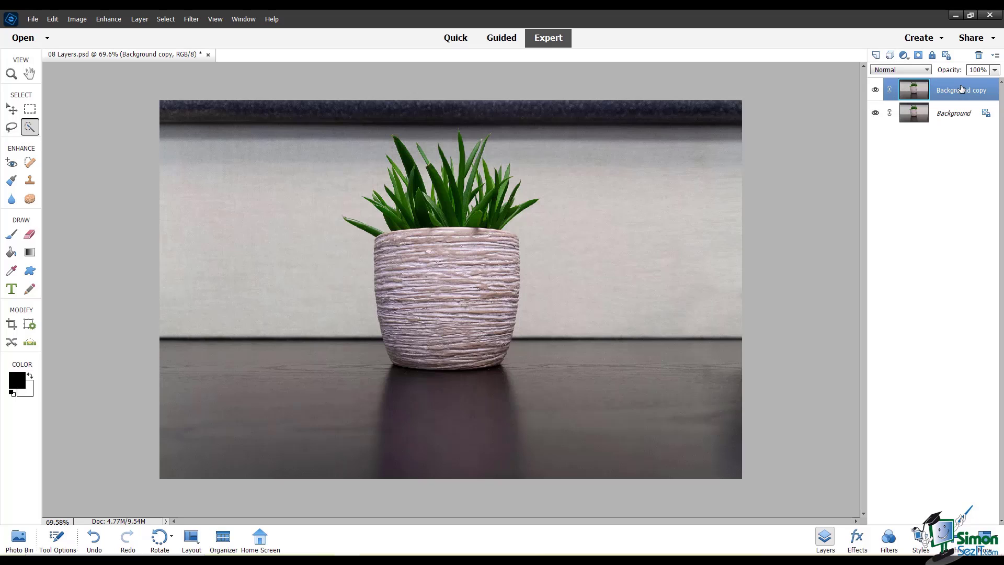
left_click(994, 70)
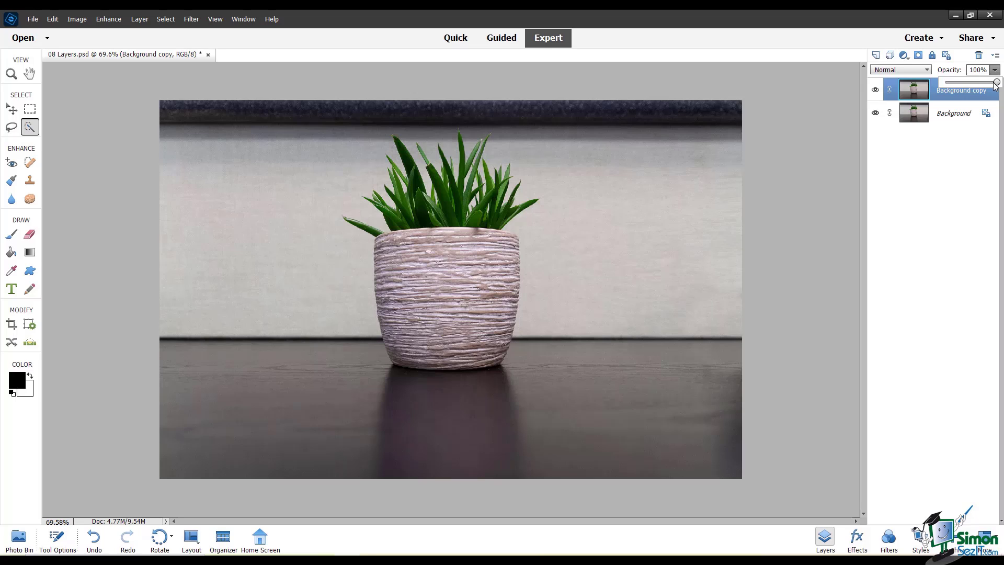
left_click(986, 82)
left_click(876, 115)
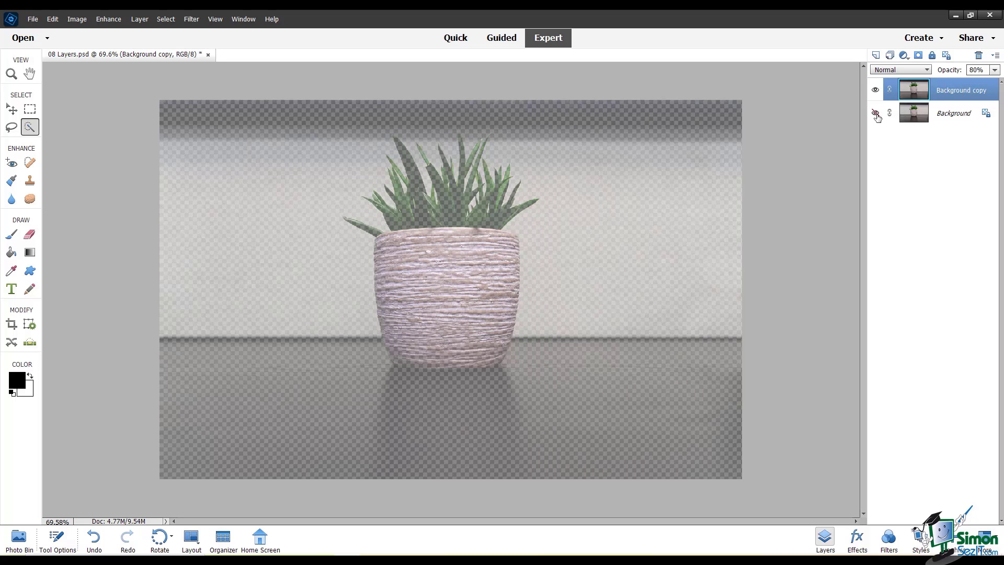
left_click(995, 70)
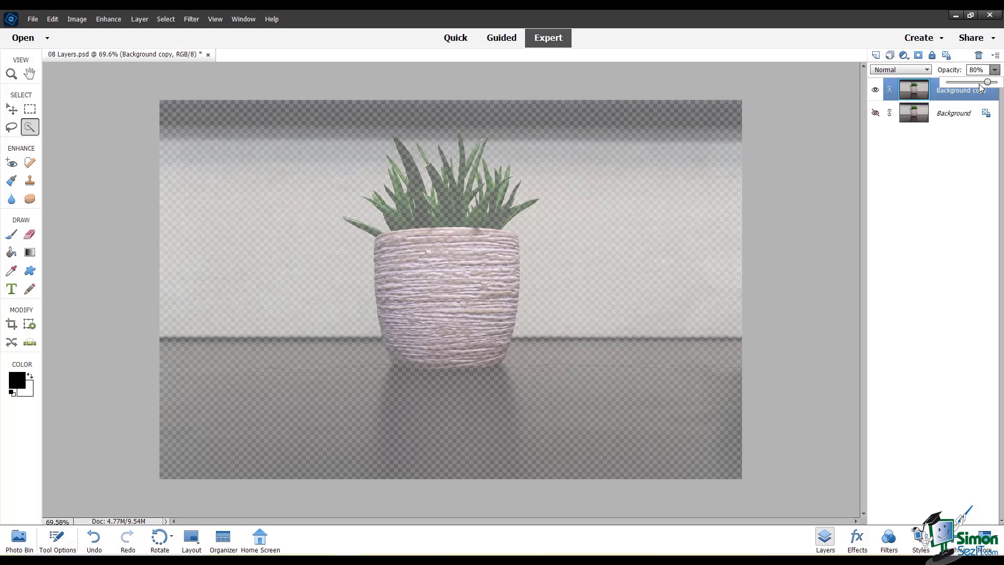
mouse_move(982, 84)
left_mouse_down()
mouse_move(945, 92)
mouse_move(996, 82)
left_mouse_up()
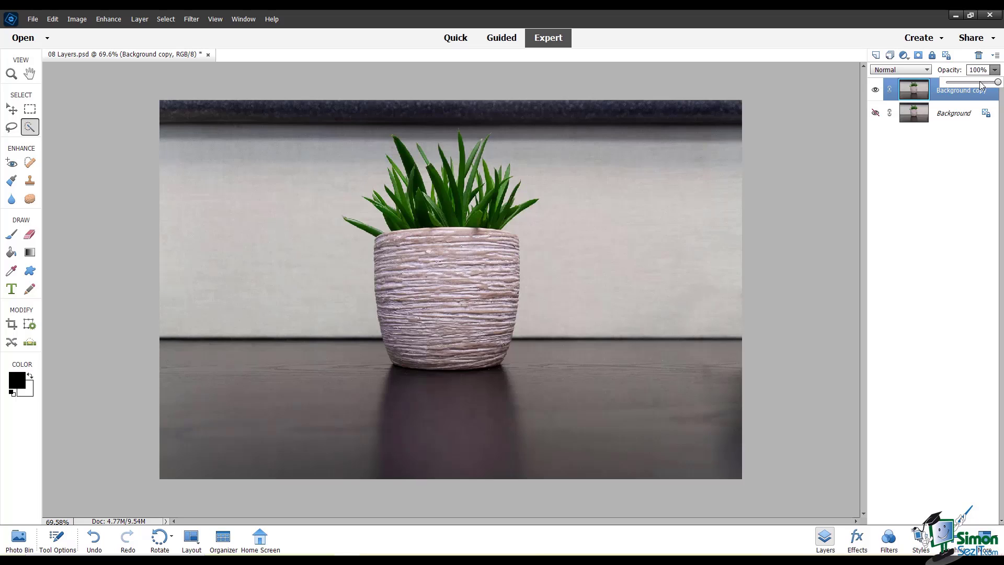
Add a cyan text layer reading 'Plant' below the pot.
left_click(761, 117)
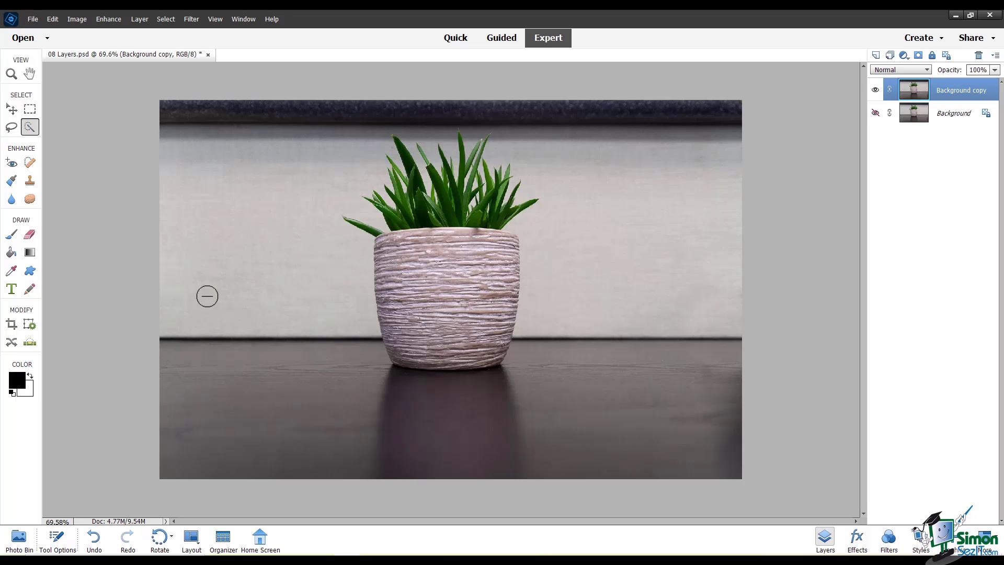
left_click(12, 289)
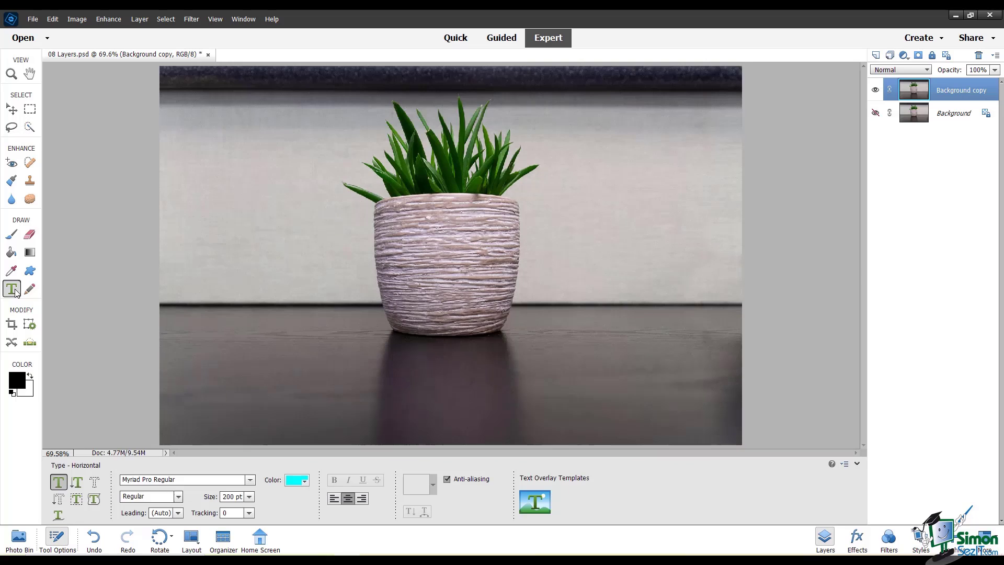
left_click(331, 369)
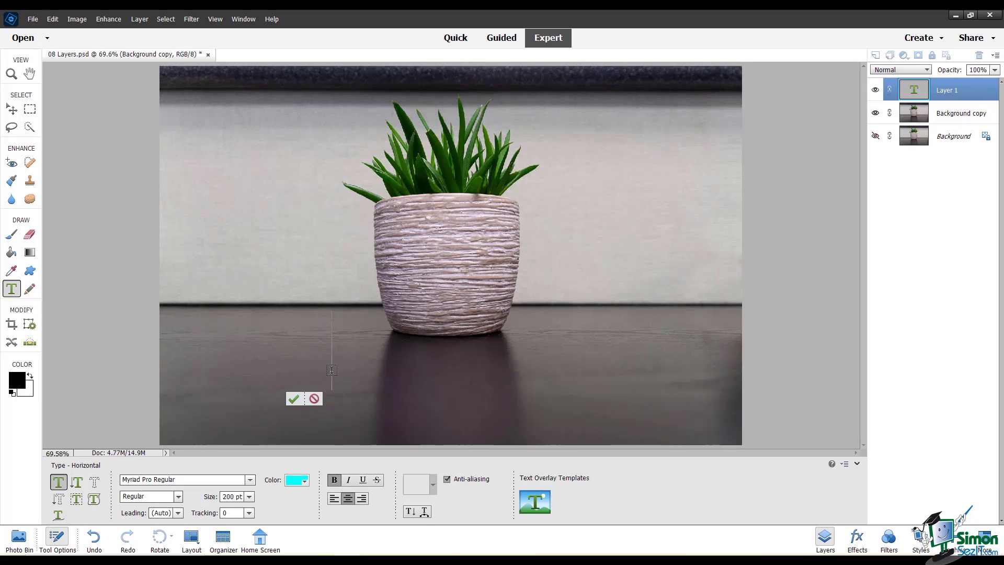
type("Plant")
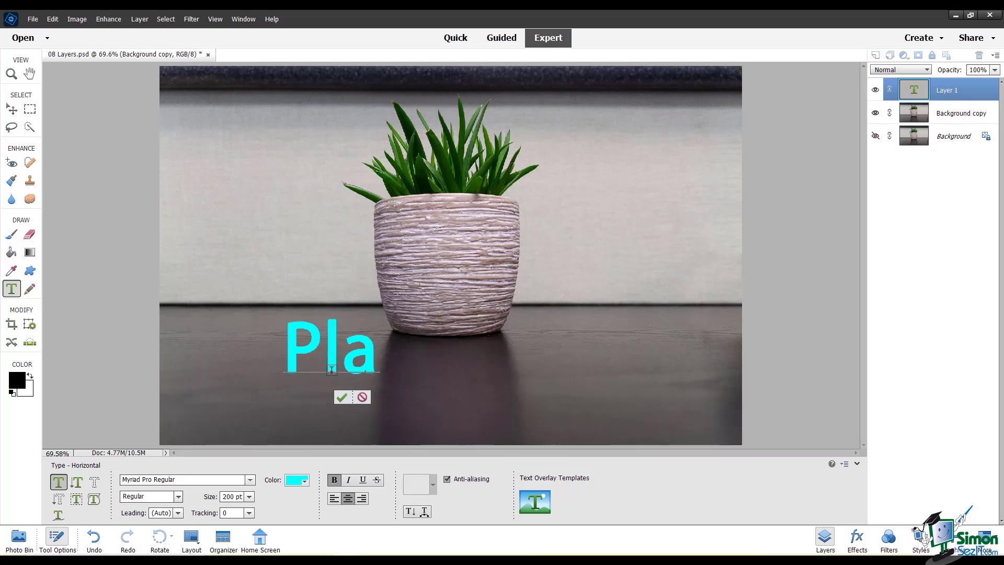
Commit the 'Plant' text and move it to sit centred beneath the pot.
left_click(375, 397)
key("v")
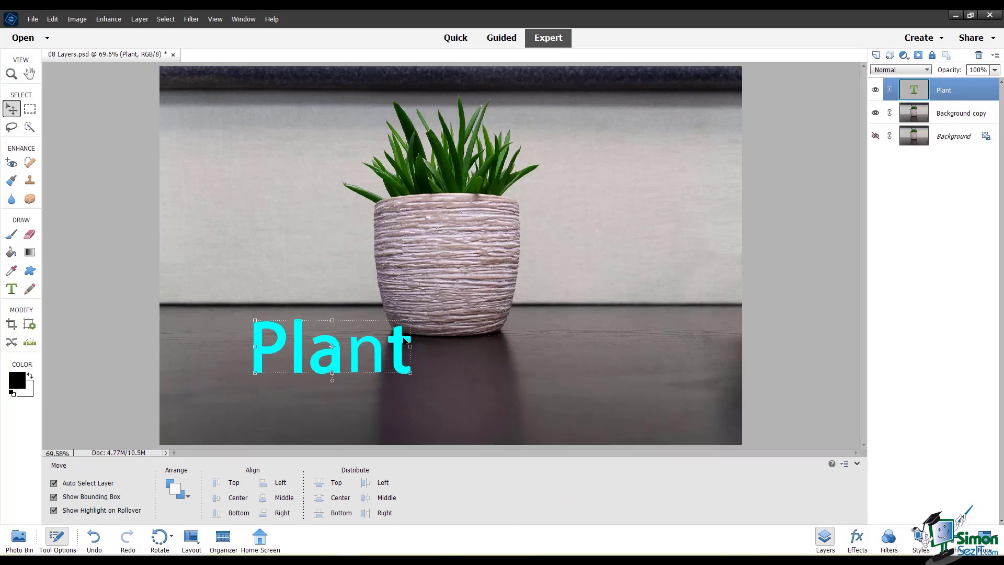
left_click_drag(402, 340, 520, 369)
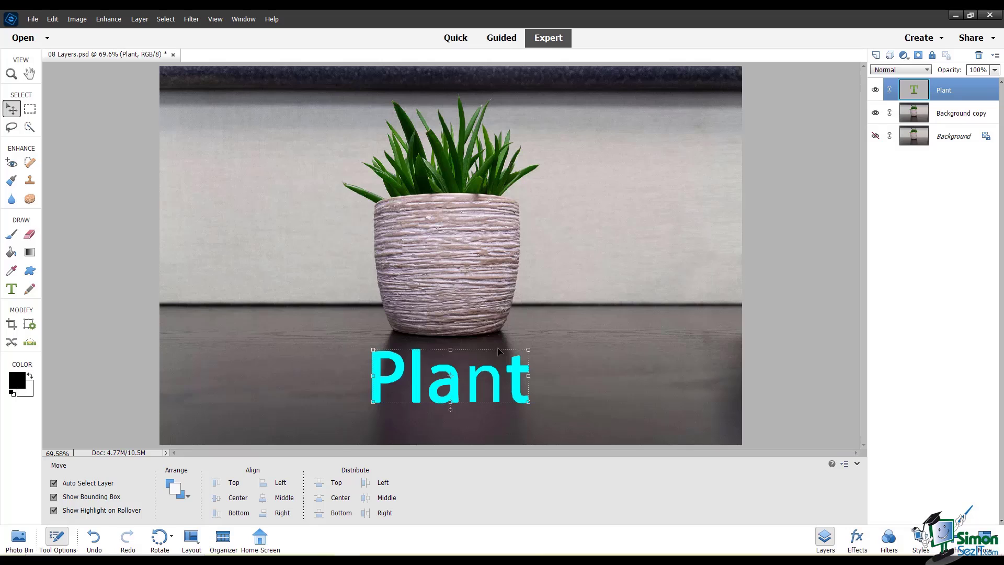
left_click(875, 91)
left_click(876, 91)
left_click(995, 69)
mouse_move(995, 82)
left_mouse_down()
mouse_move(961, 85)
mouse_move(996, 82)
left_mouse_up()
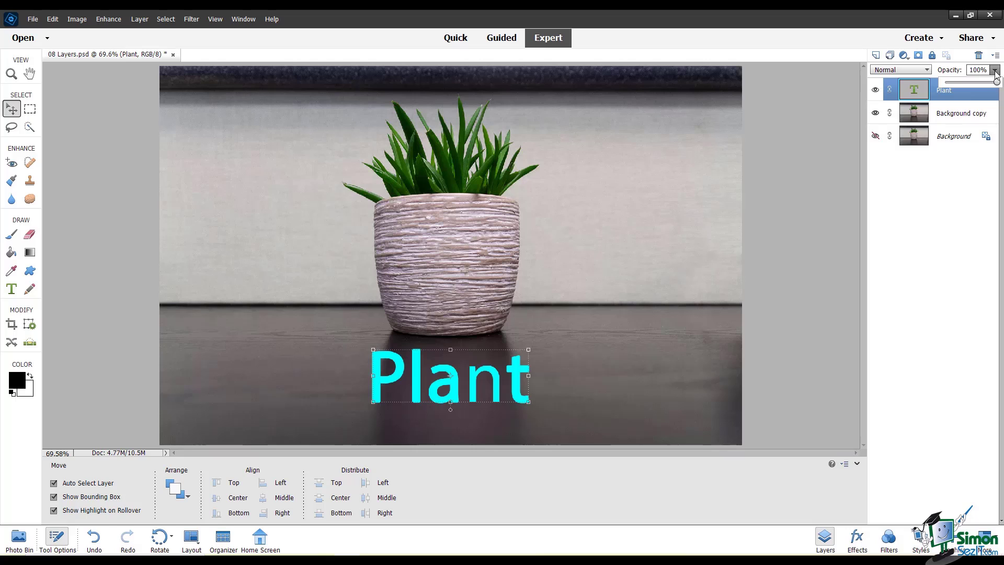
left_click(995, 72)
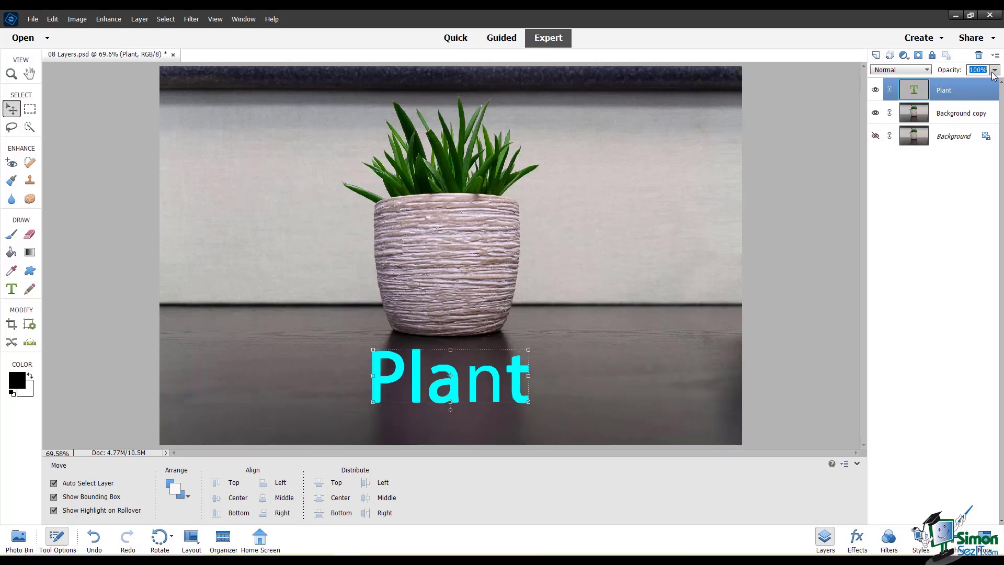
left_click(876, 119)
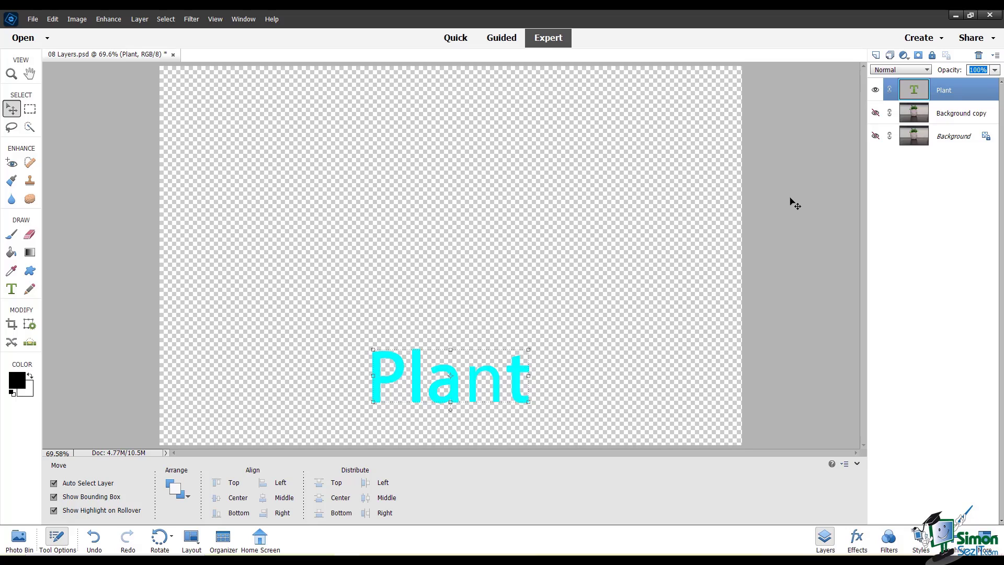
left_click(874, 114)
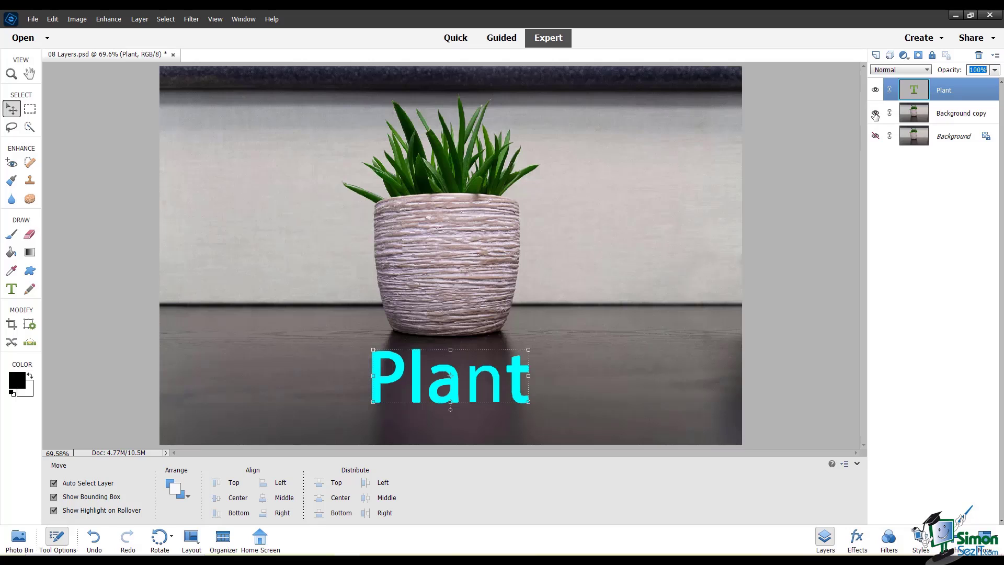
Add a Hue/Saturation adjustment layer with Hue 180, Saturation +84 and Lightness +32.
left_click(904, 55)
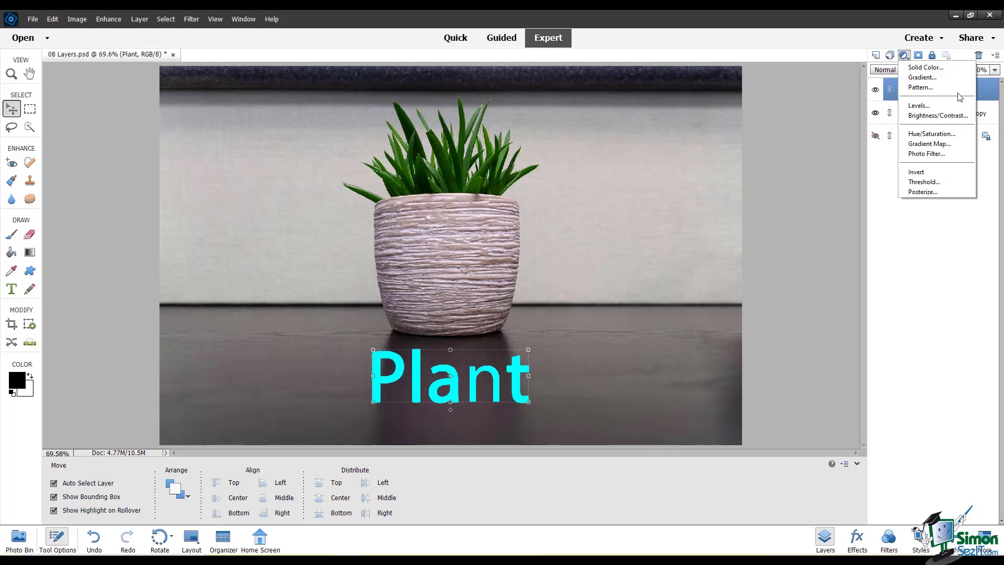
left_click(946, 133)
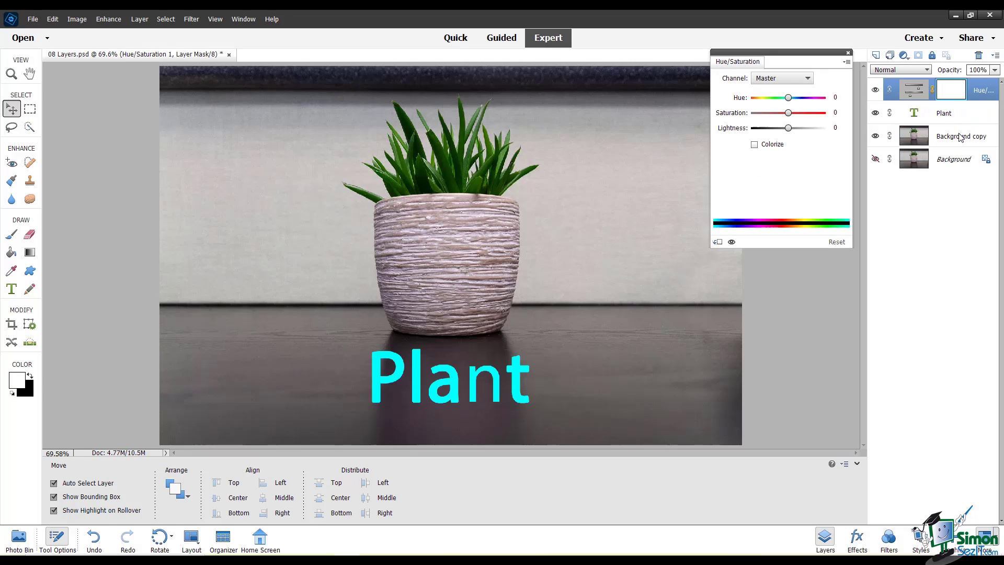
left_click_drag(788, 97, 833, 101)
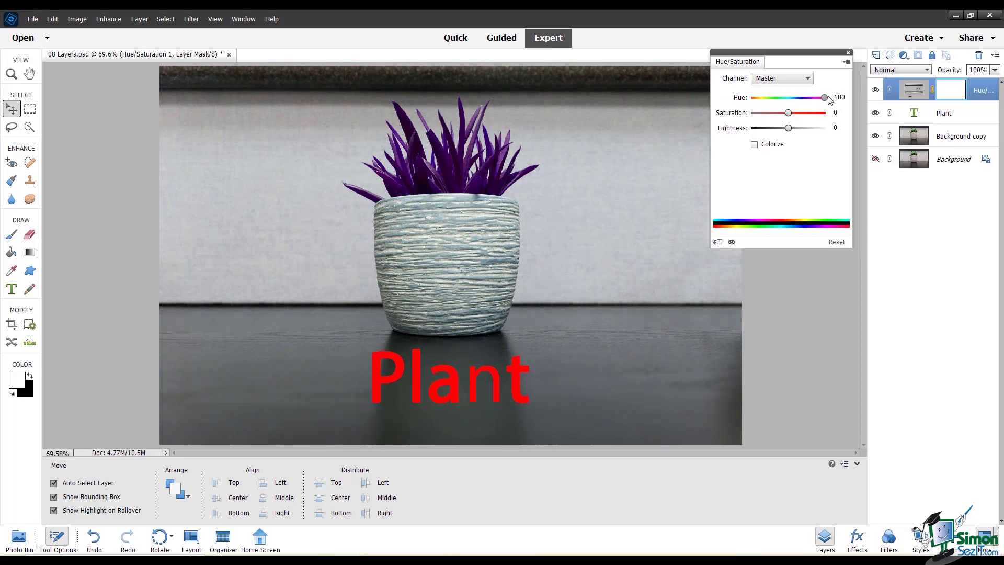
left_click_drag(824, 99, 800, 128)
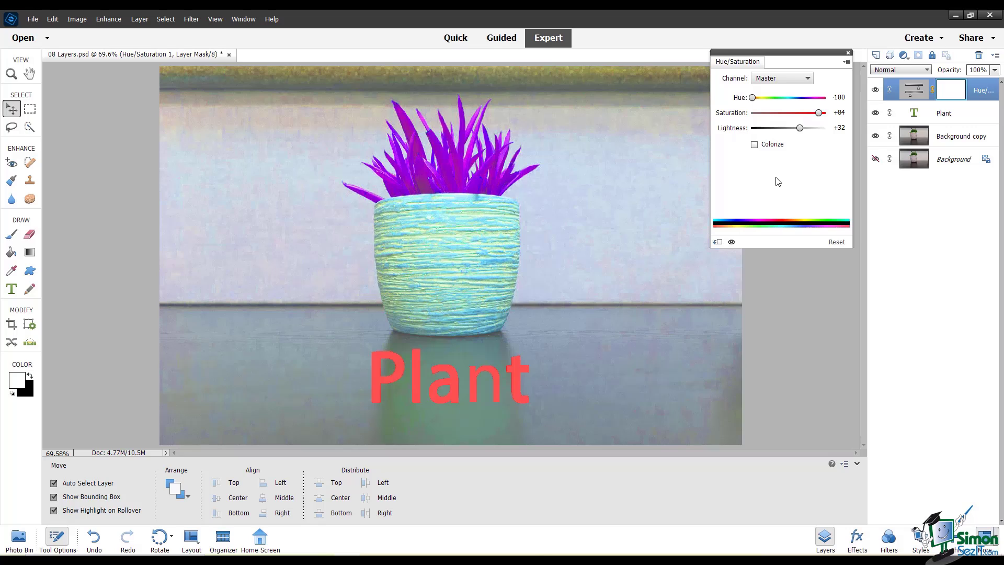
Place the Hue/Saturation layer between Plant and Background copy, then select its adjustment.
left_click(849, 53)
left_click_drag(983, 94, 971, 123)
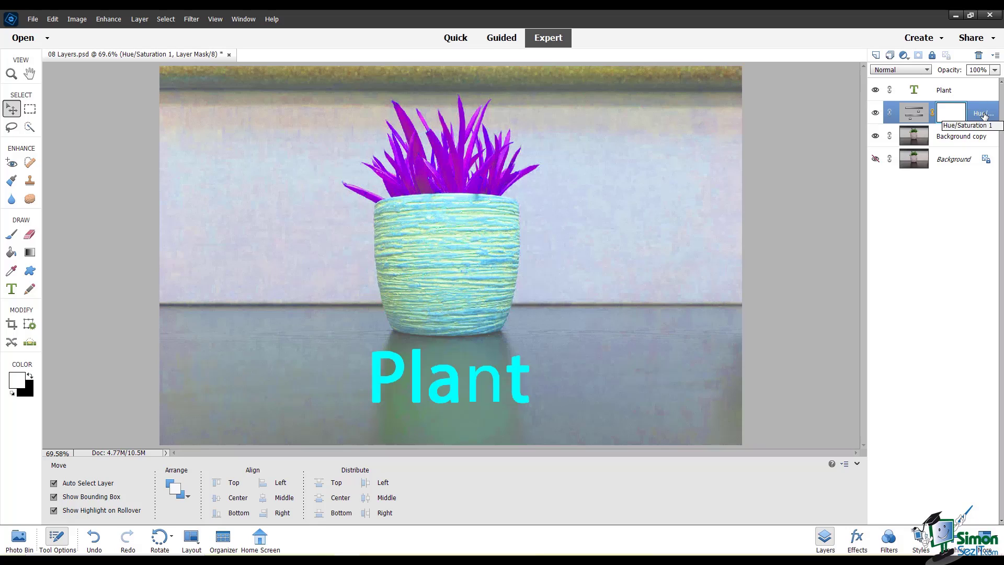
left_click_drag(982, 115, 973, 143)
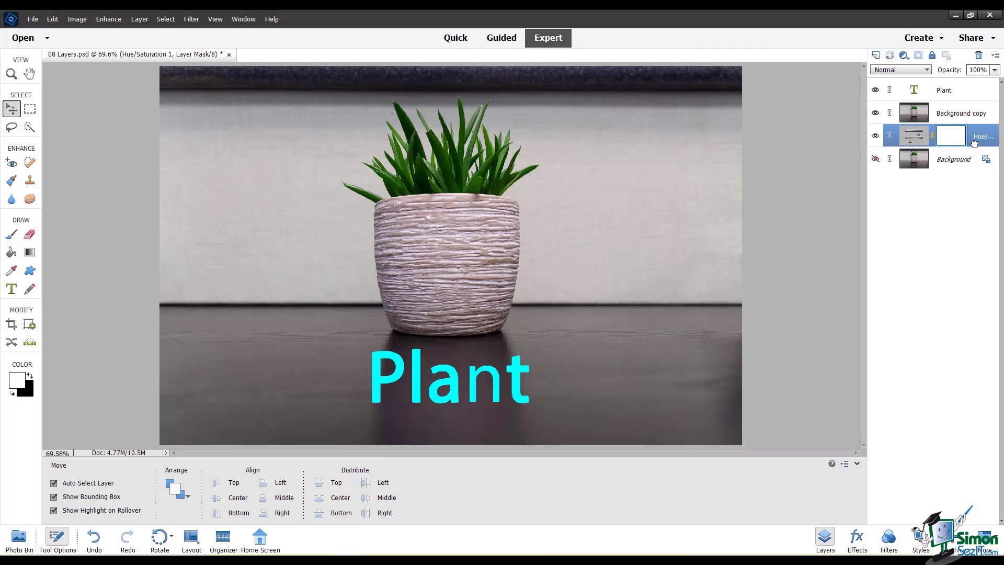
left_click_drag(979, 137, 980, 107)
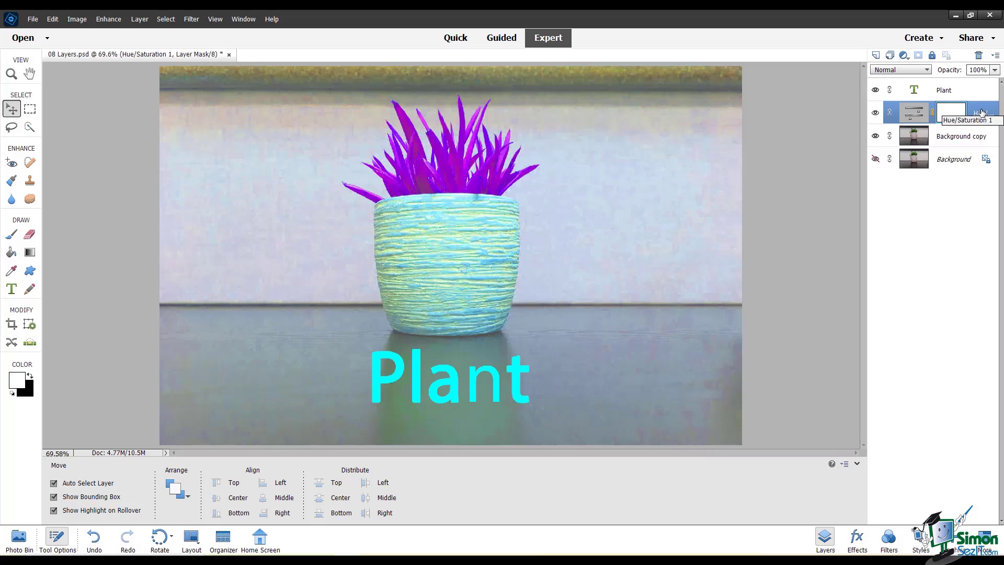
left_click(981, 113)
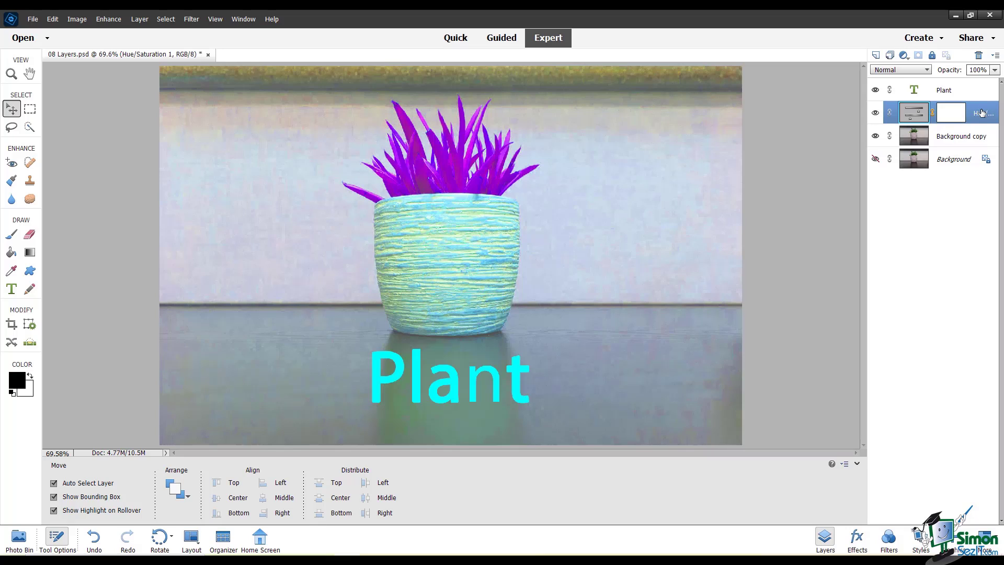
Move the Hue/Saturation layer above Plant, clip it to the text, and toggle visibility to compare.
double_click(915, 115)
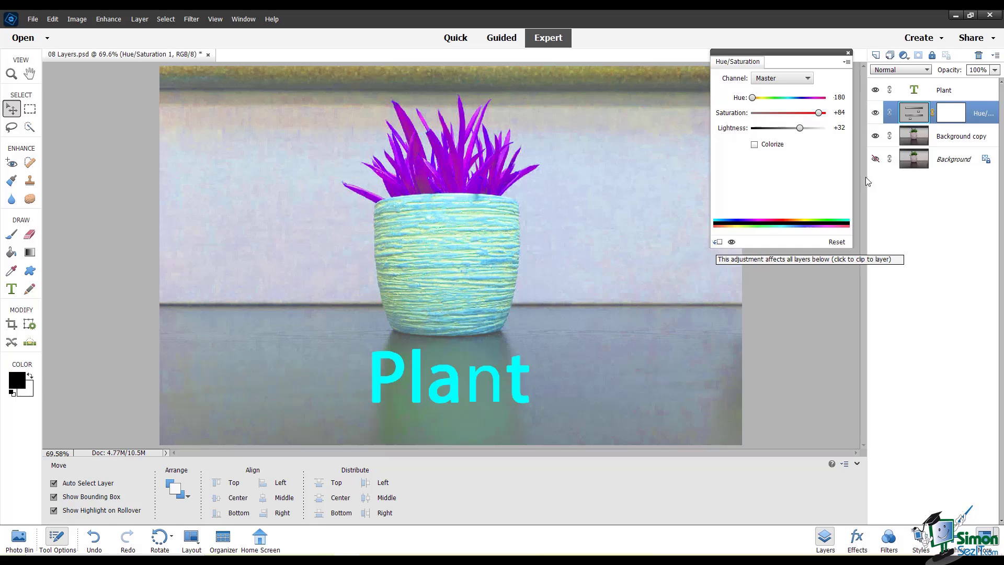
left_click_drag(984, 114, 976, 80)
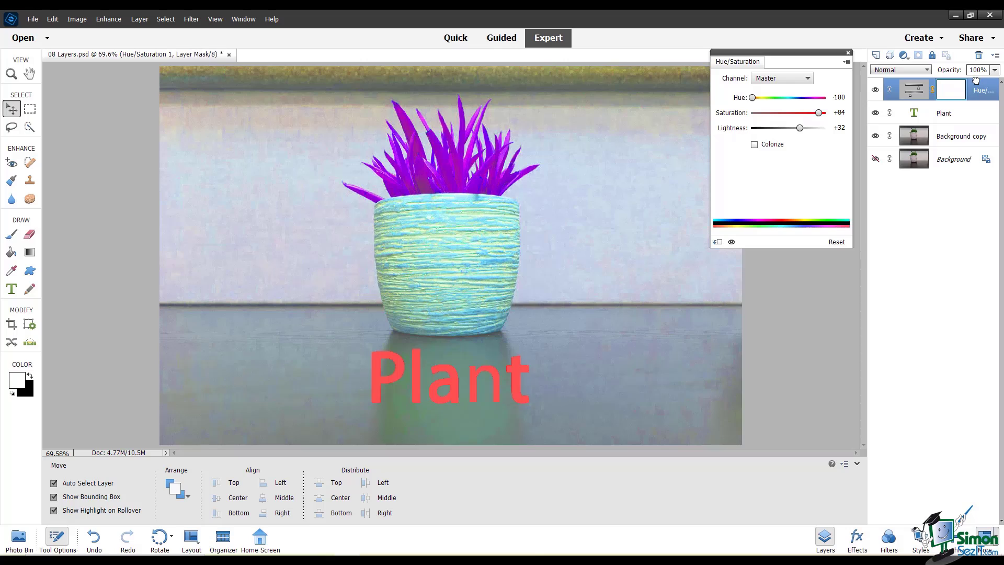
left_click(718, 242)
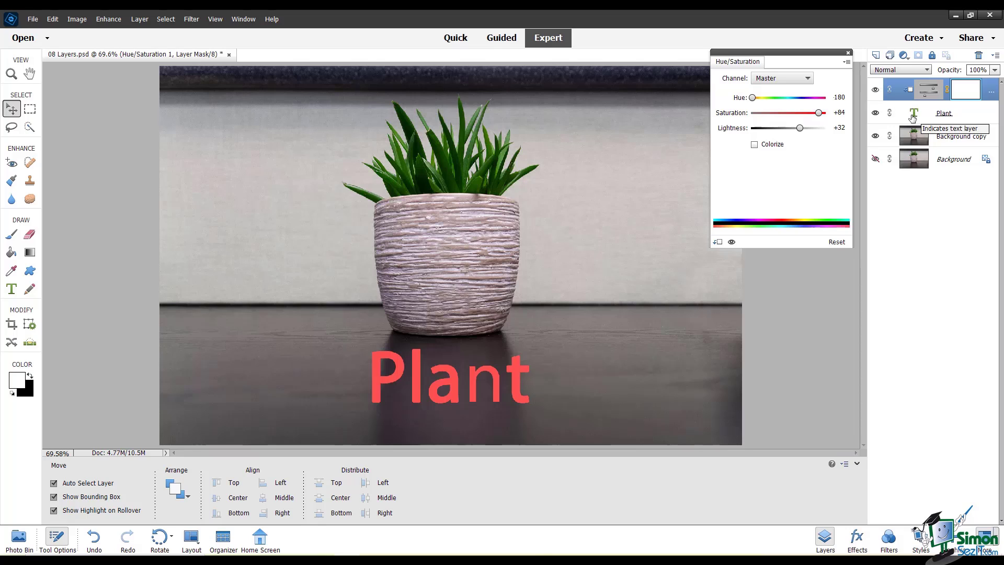
left_click(876, 90)
left_click(876, 90)
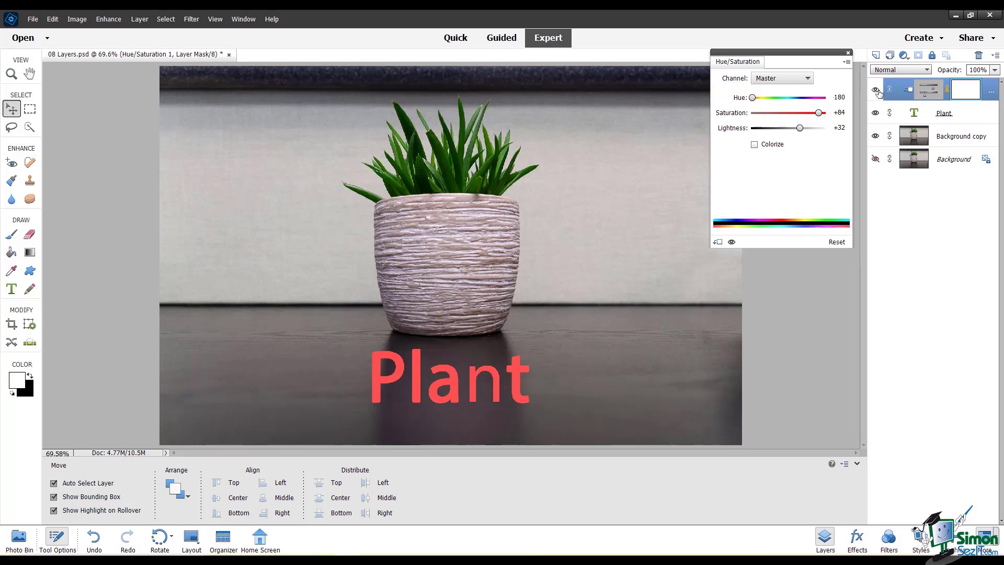
left_click(732, 243)
left_click(732, 242)
Save the image to the Desktop as '08 Layers' in Photoshop PSD format with layers.
left_click(33, 20)
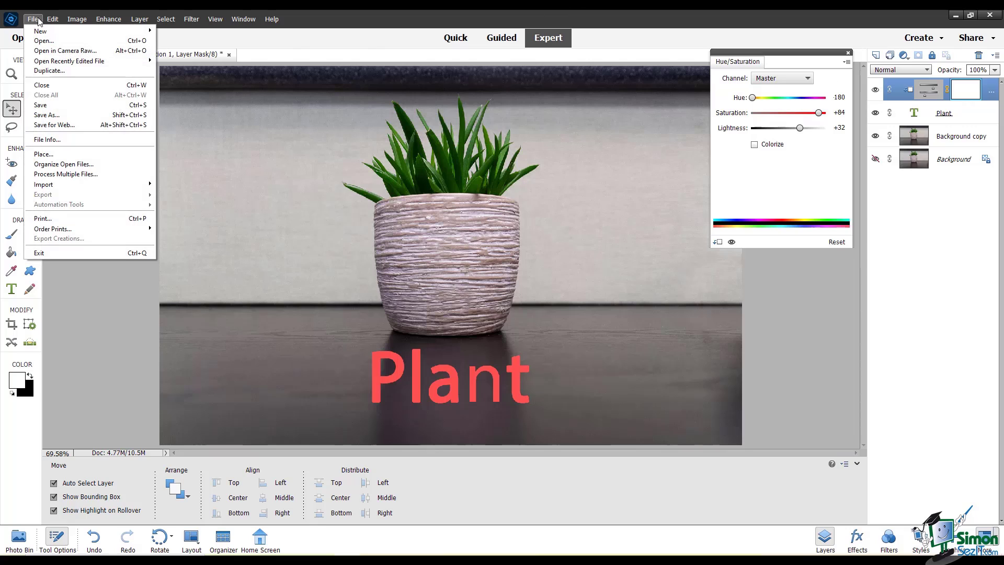
left_click(71, 116)
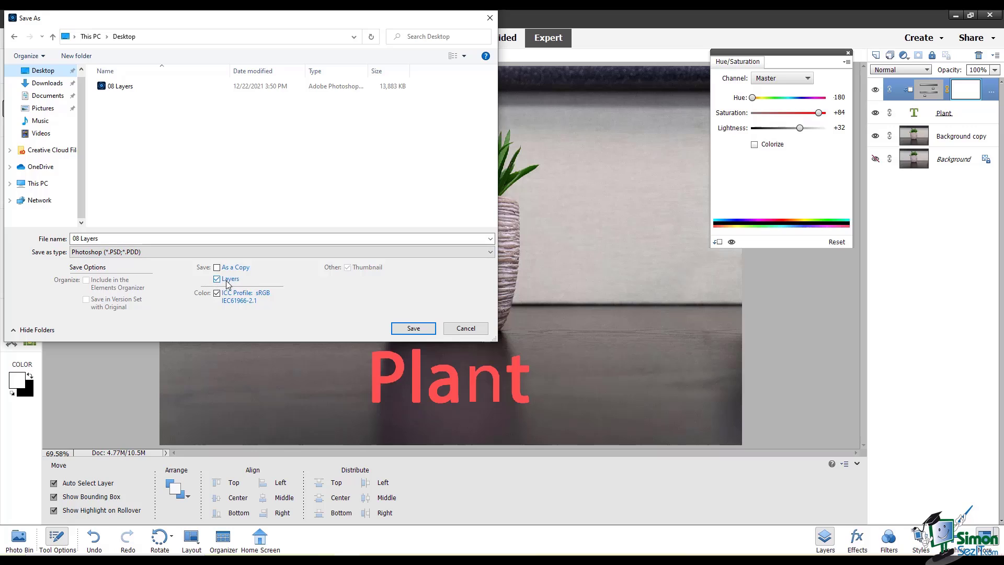
left_click(412, 329)
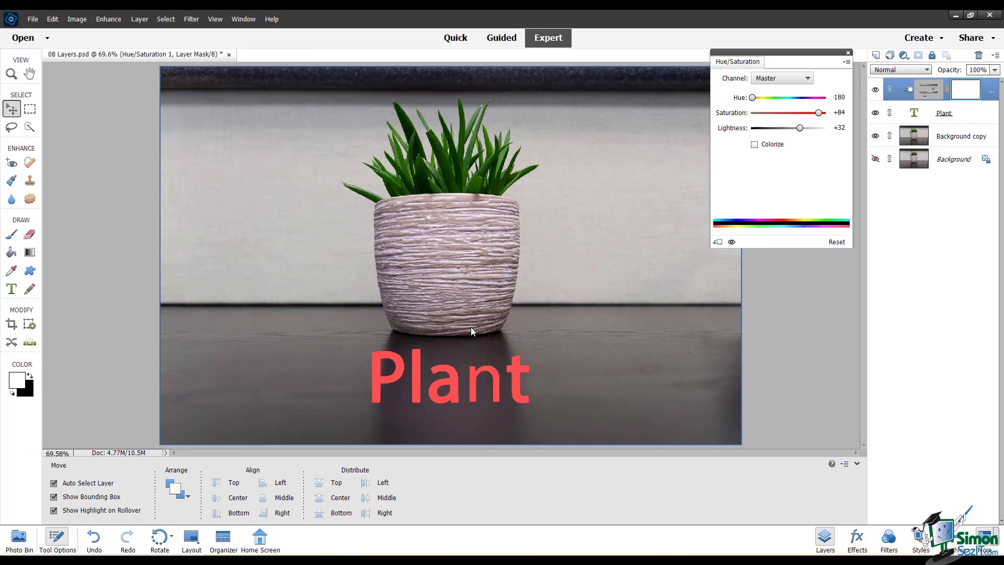